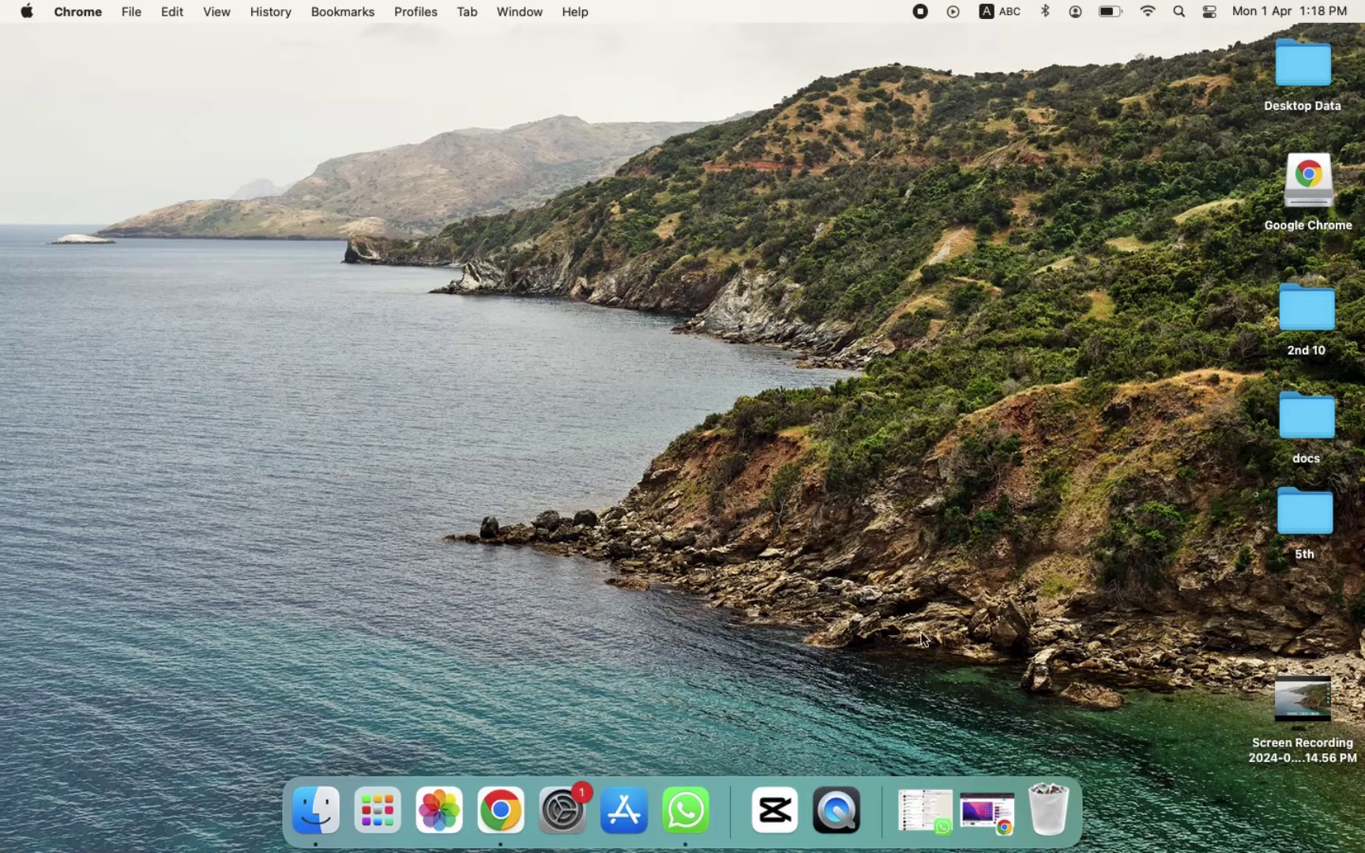
Step: Open the Wi-Fi menu from the menu bar icon
{"action": "left_click", "coordinate": [1148, 13]}
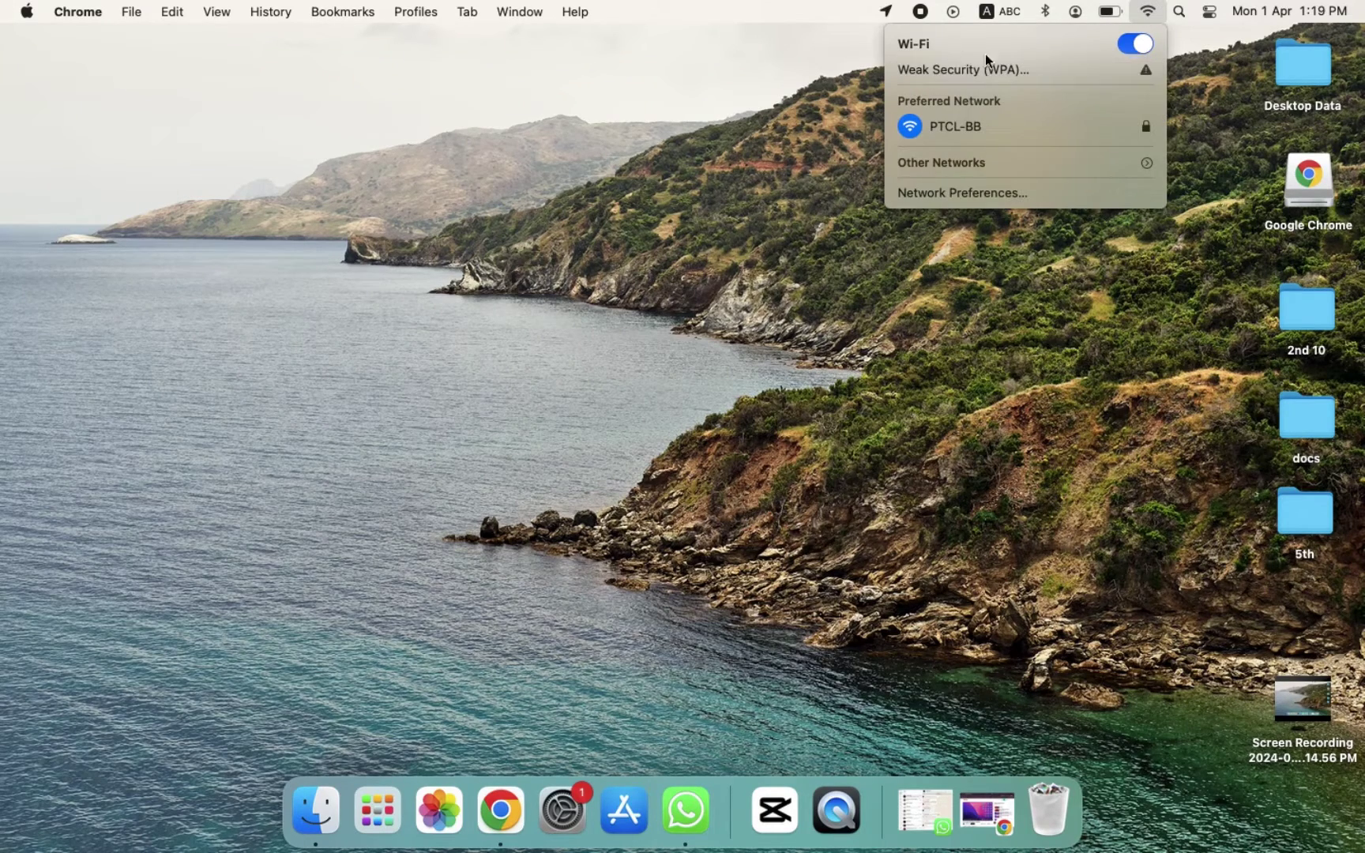
Step: Open Network Preferences to show Wi-Fi connected to PTCL-BB
{"action": "left_click", "coordinate": [947, 199]}
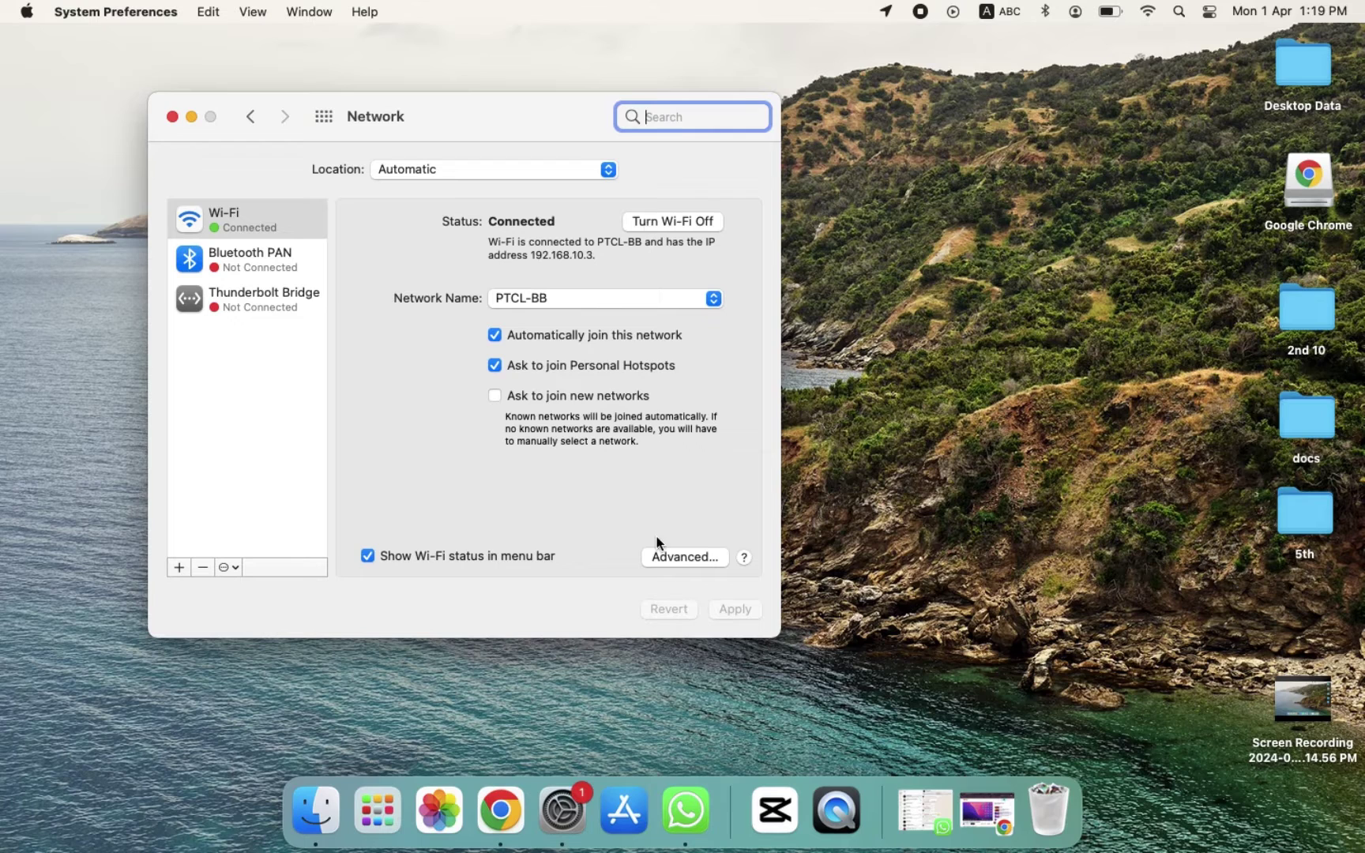
Step: In Advanced Wi-Fi settings, remove realme C51 and Infinix NOTE from Preferred Networks
{"action": "left_click", "coordinate": [678, 562]}
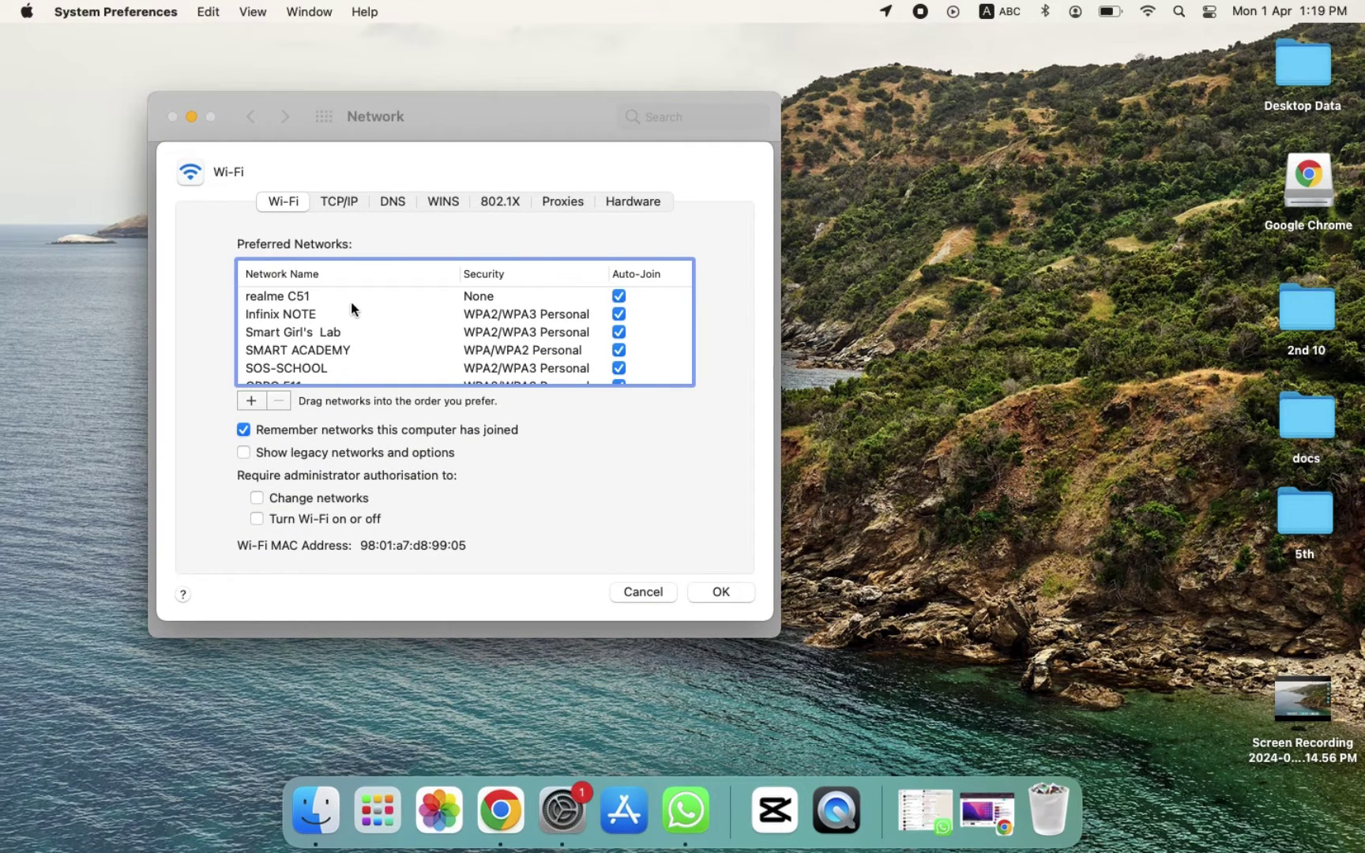
{"action": "left_click", "coordinate": [352, 303]}
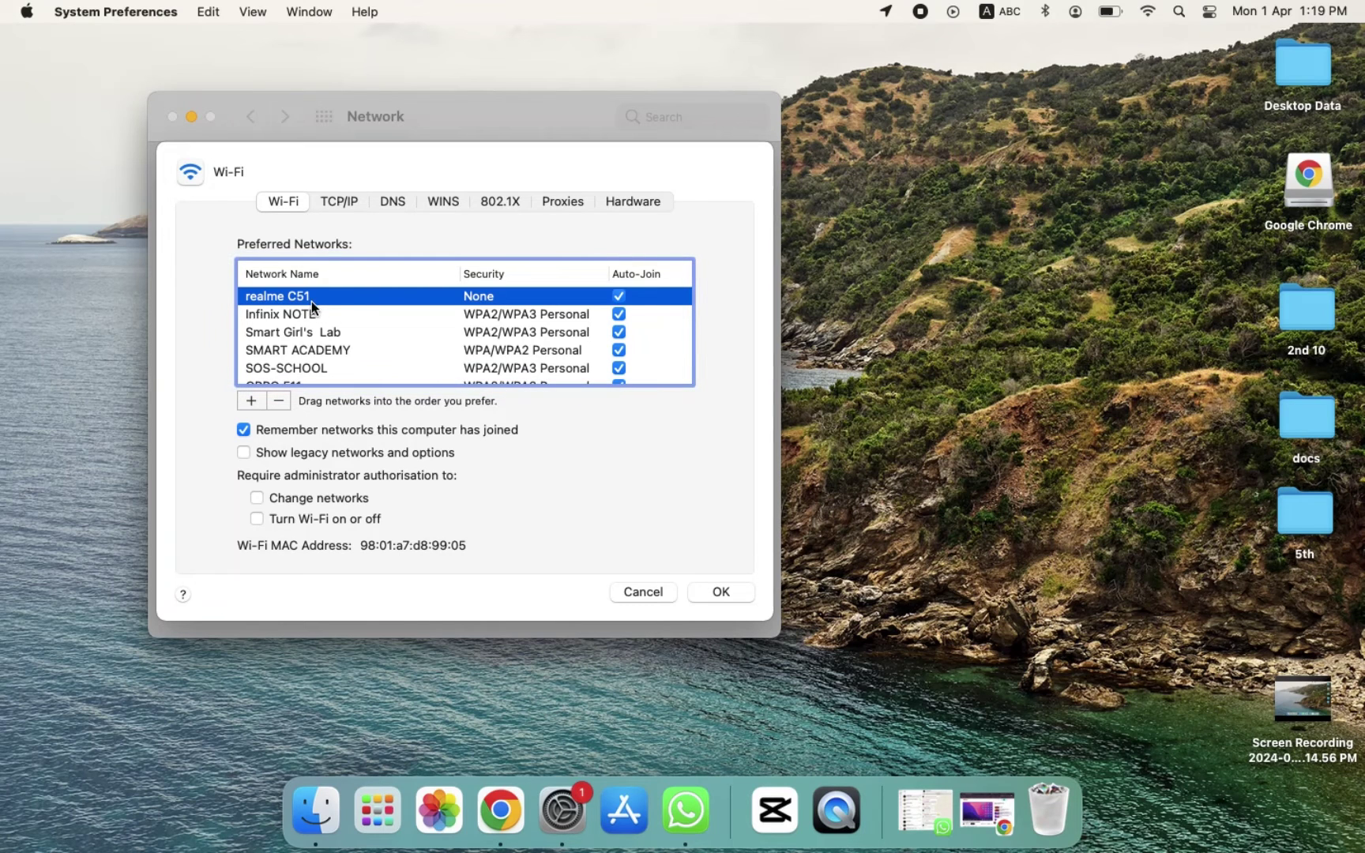
{"action": "left_click", "coordinate": [280, 403]}
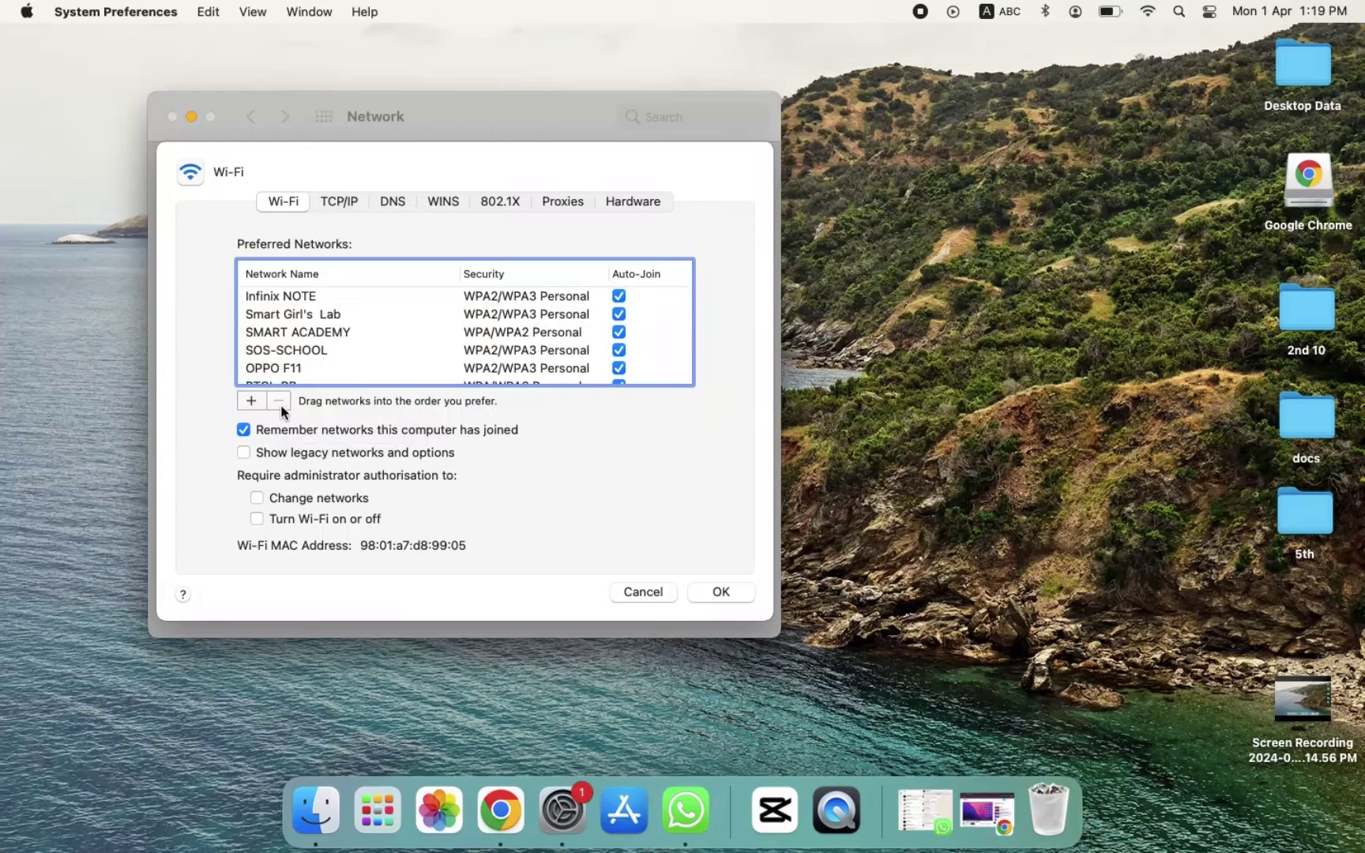
{"action": "left_click", "coordinate": [346, 297]}
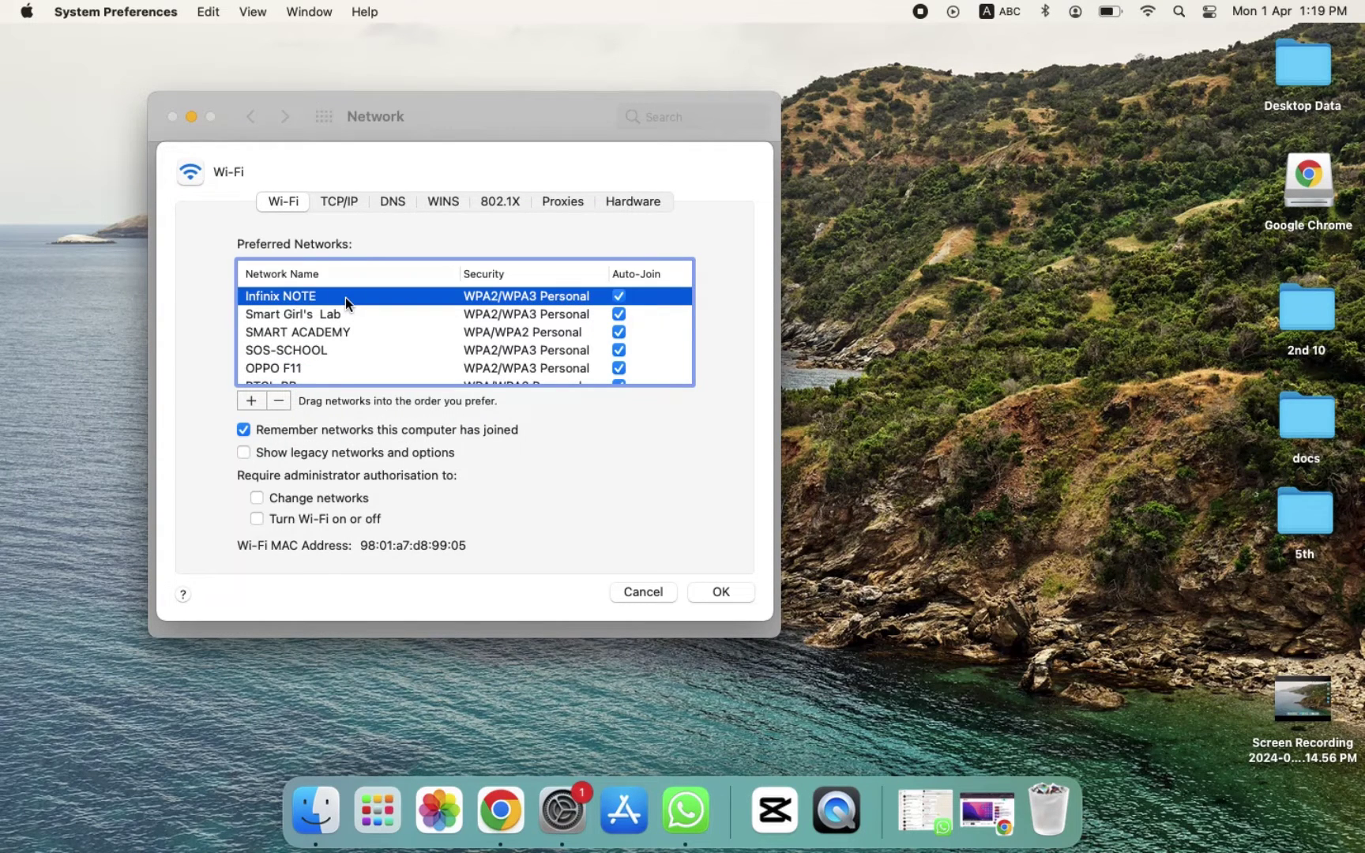
{"action": "left_click", "coordinate": [281, 401]}
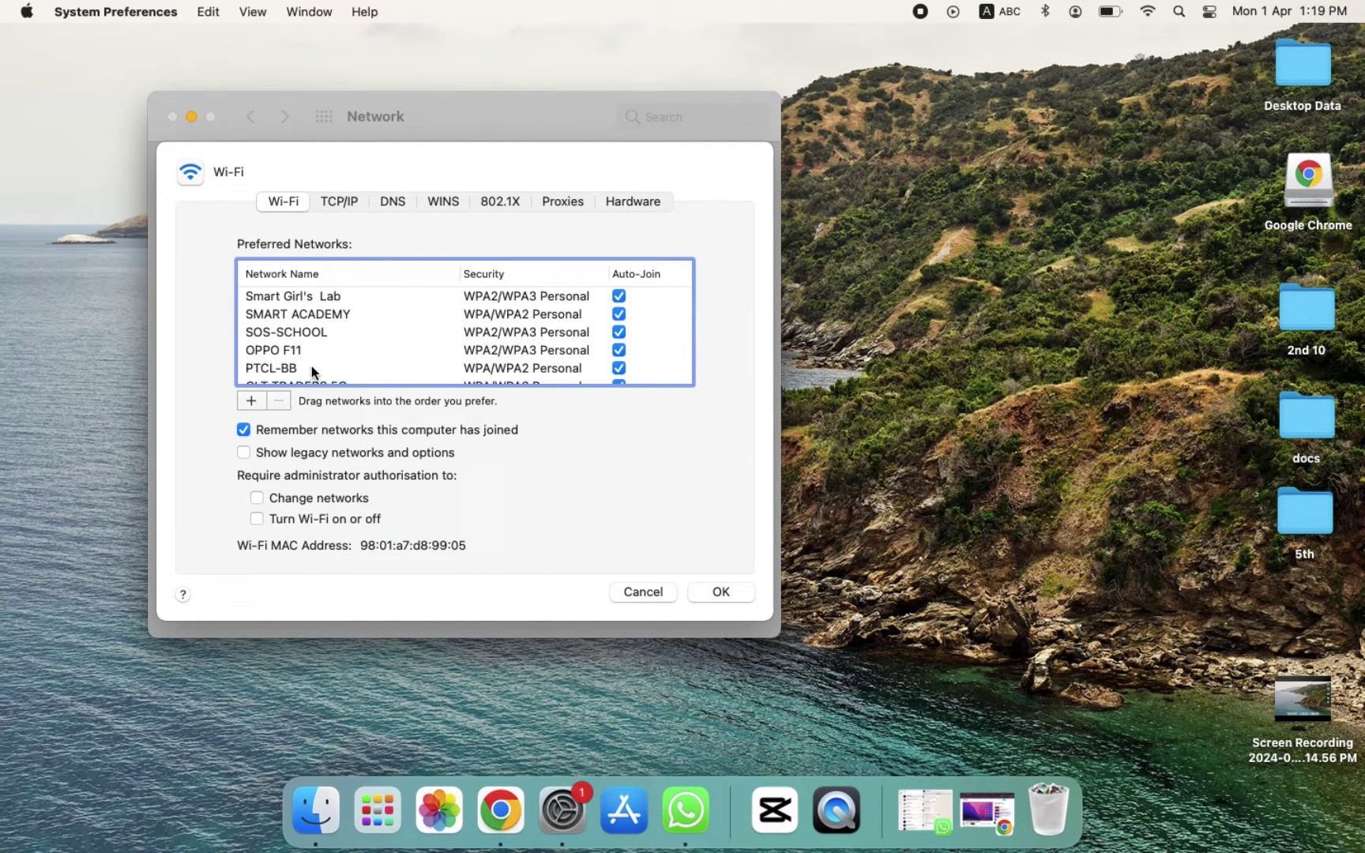
{"action": "scroll", "coordinate": [322, 359], "scroll_direction": "down", "scroll_amount": 3}
{"action": "scroll", "coordinate": [322, 359], "scroll_direction": "down", "scroll_amount": 1}
{"action": "scroll", "coordinate": [320, 358], "scroll_direction": "up", "scroll_amount": 2}
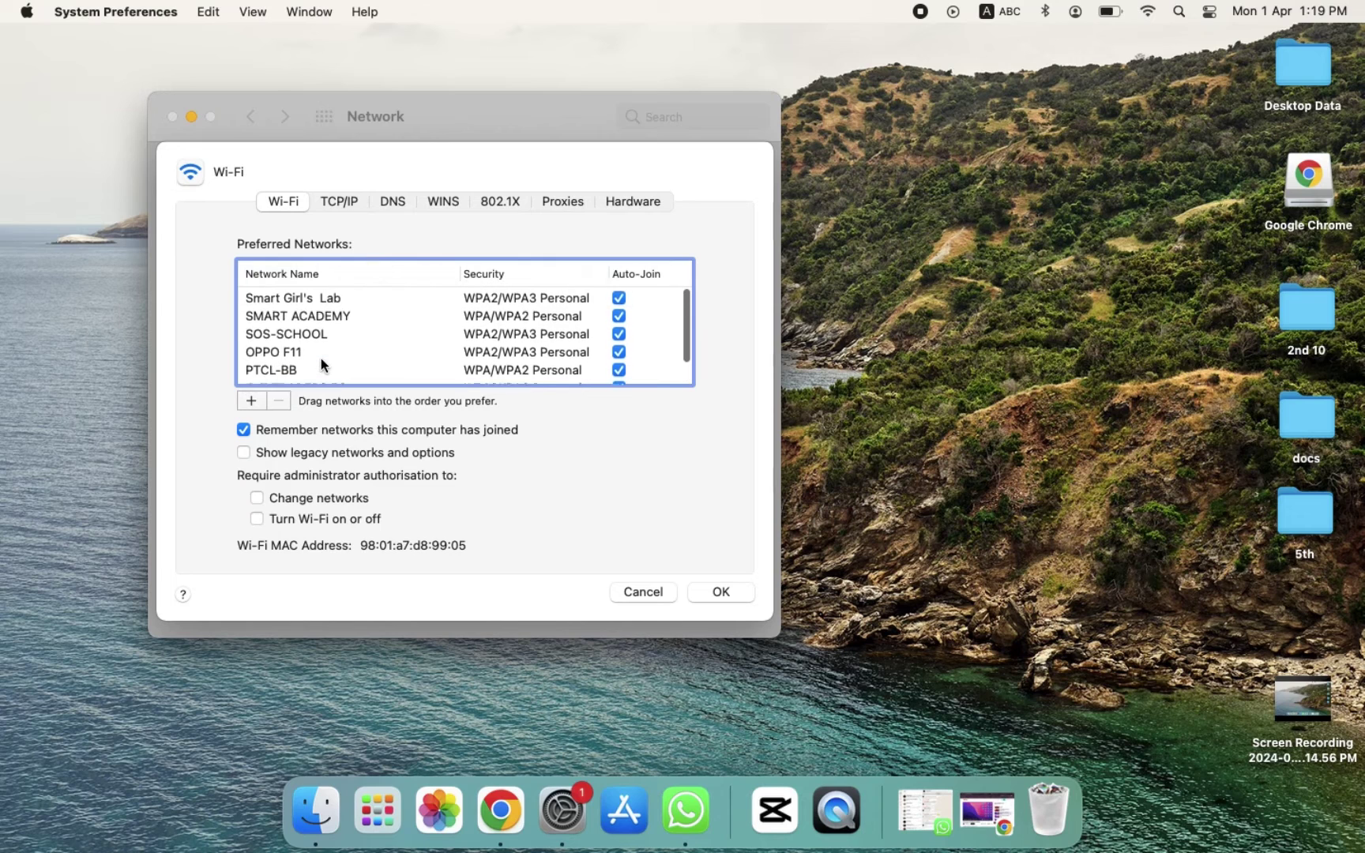
{"action": "scroll", "coordinate": [321, 359], "scroll_direction": "down", "scroll_amount": 2}
{"action": "scroll", "coordinate": [321, 358], "scroll_direction": "up", "scroll_amount": 3}
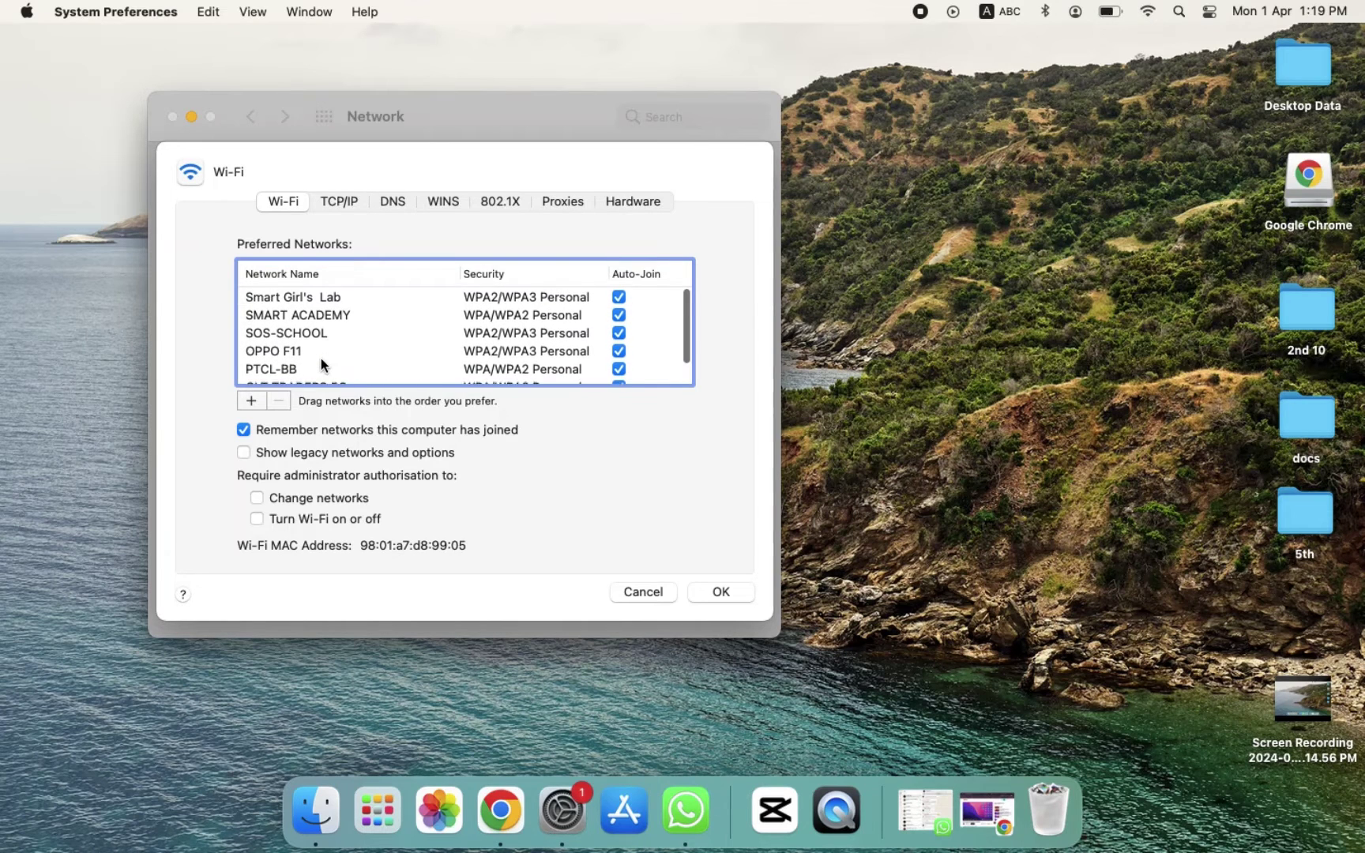